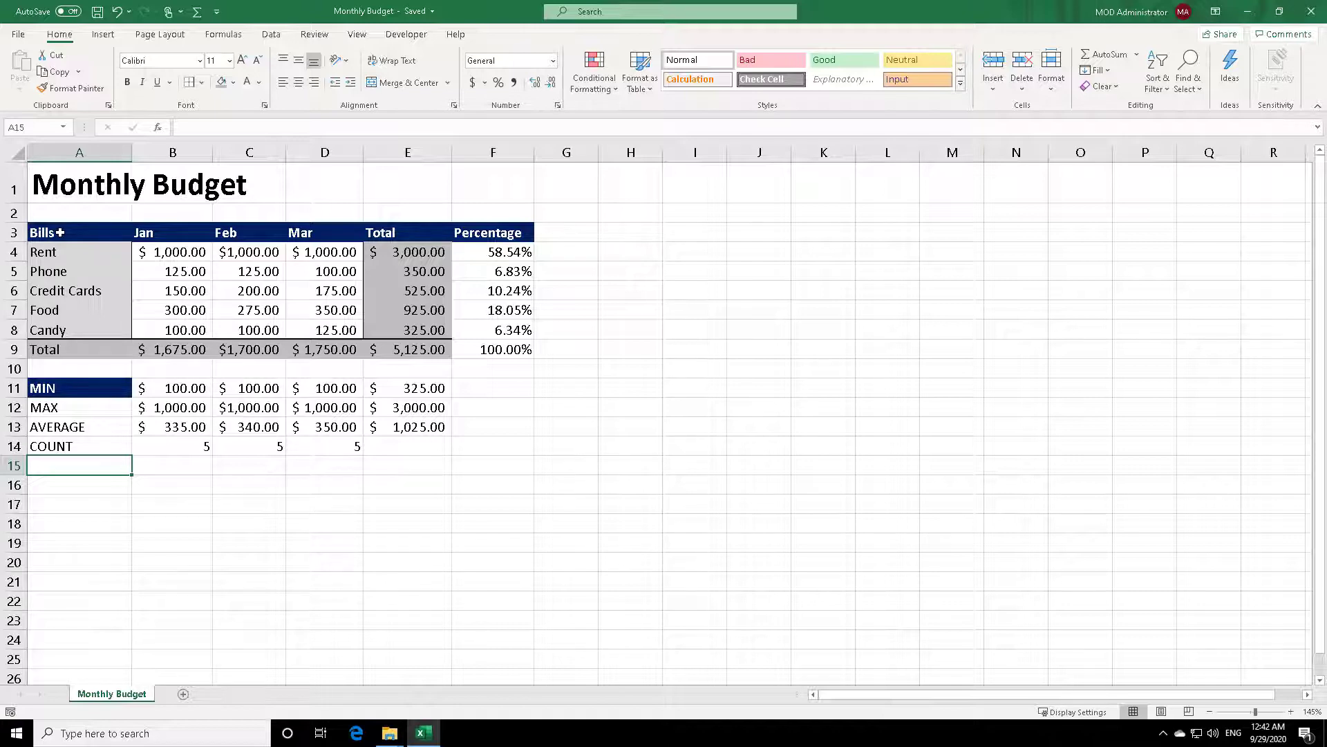
Clear all formatting from the header row cells A3:F3, keeping their text
left_click(60, 233)
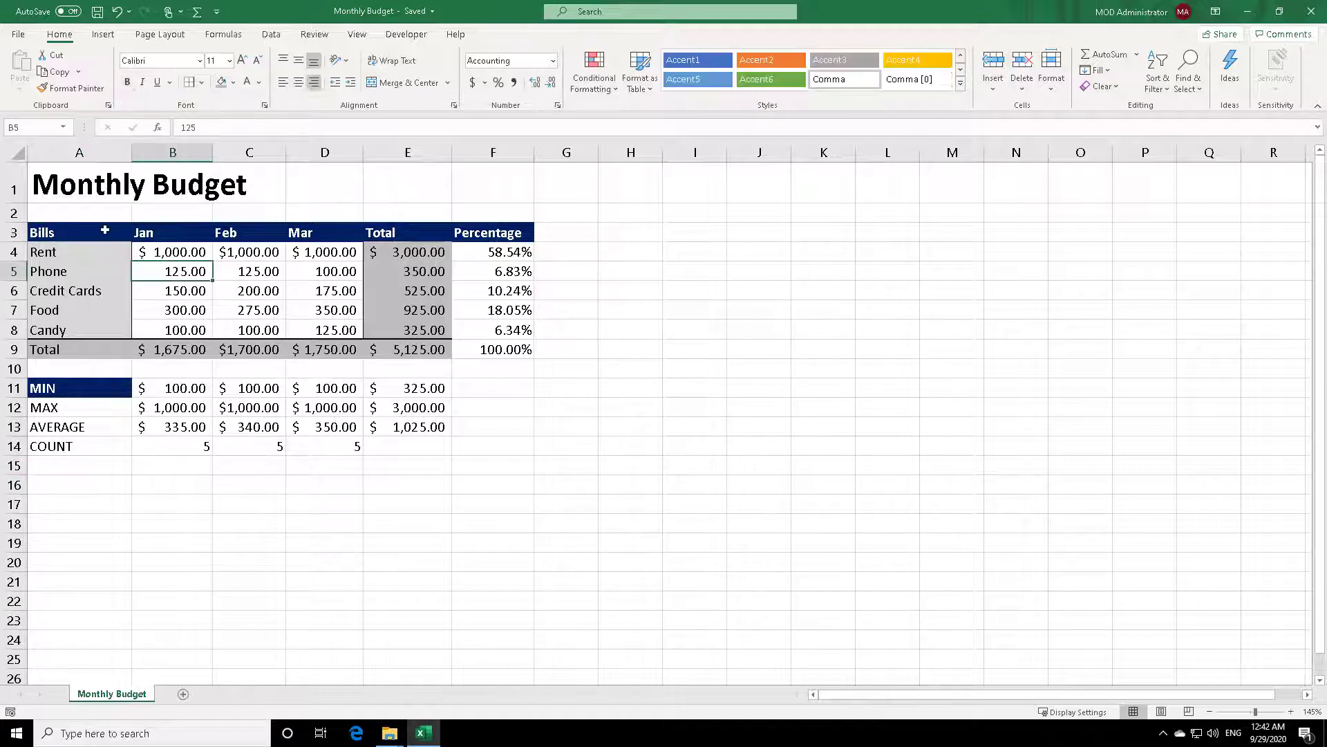
left_click_drag(107, 229, 447, 232)
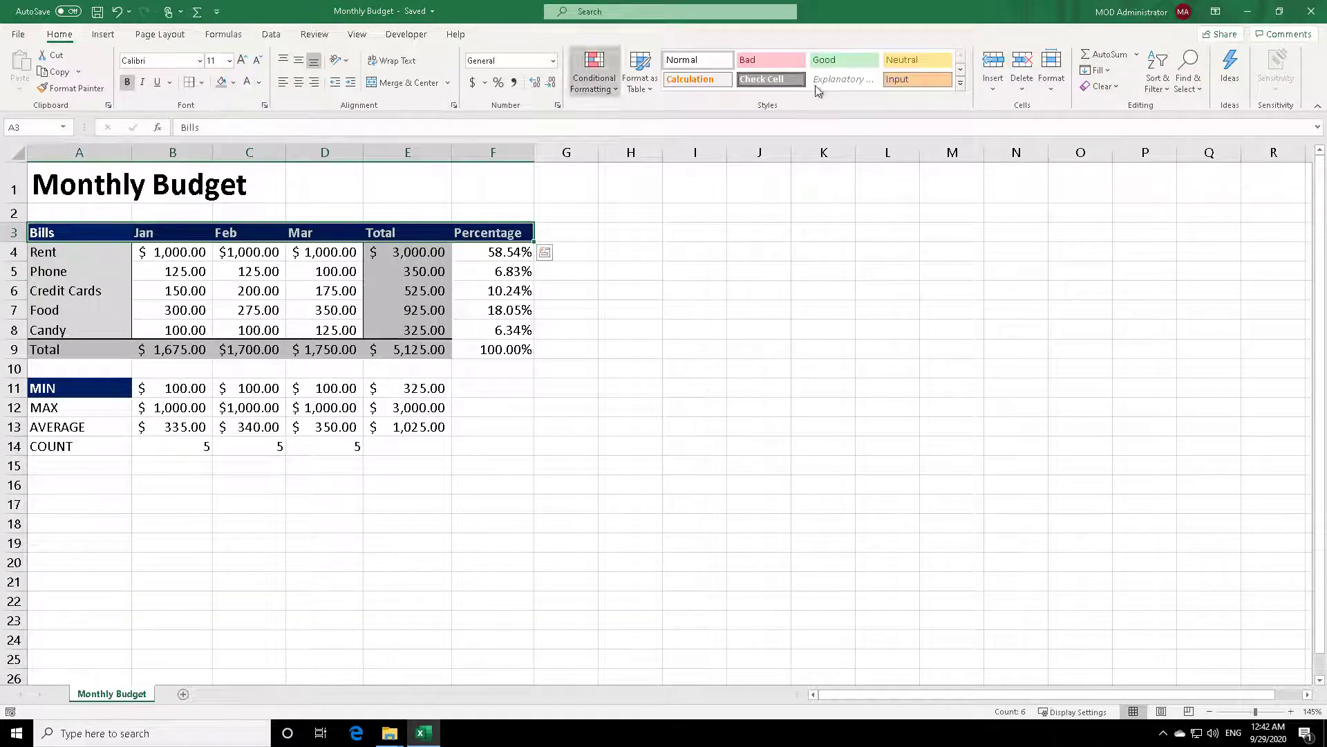
left_click(1118, 92)
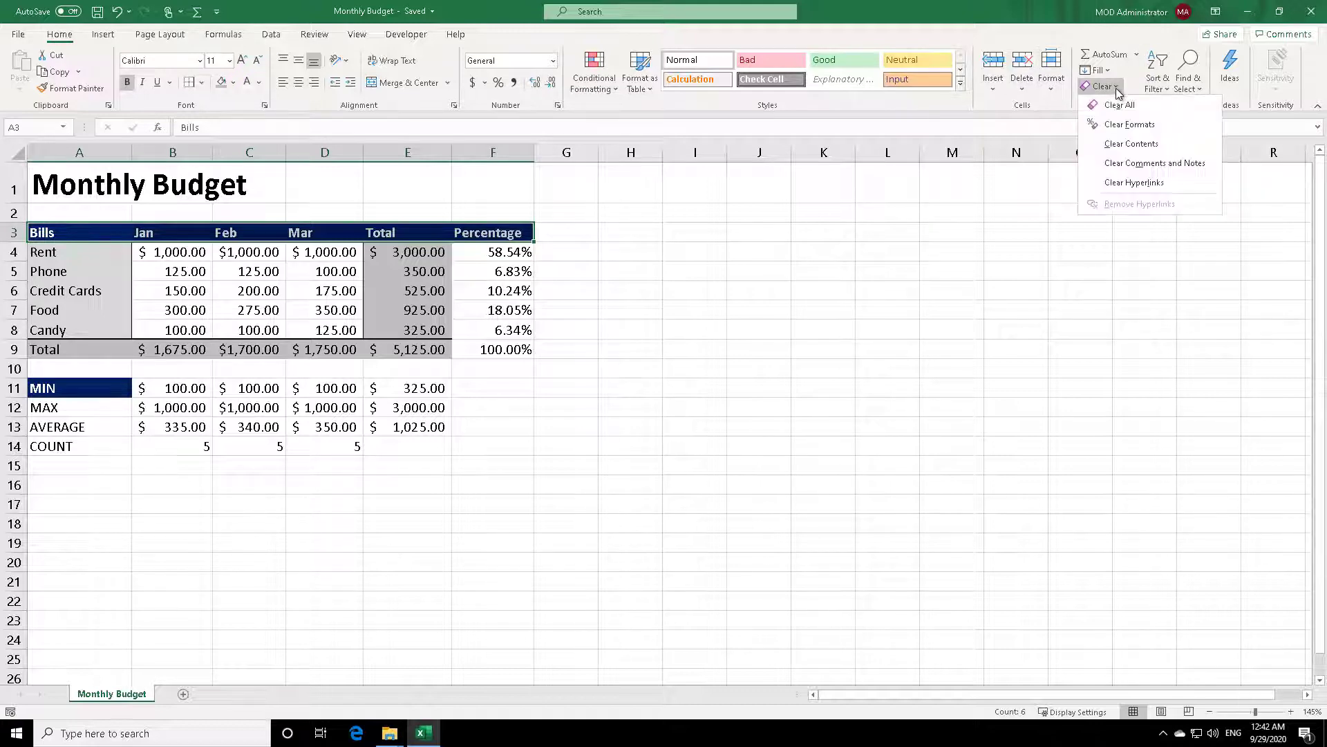
left_click(1121, 131)
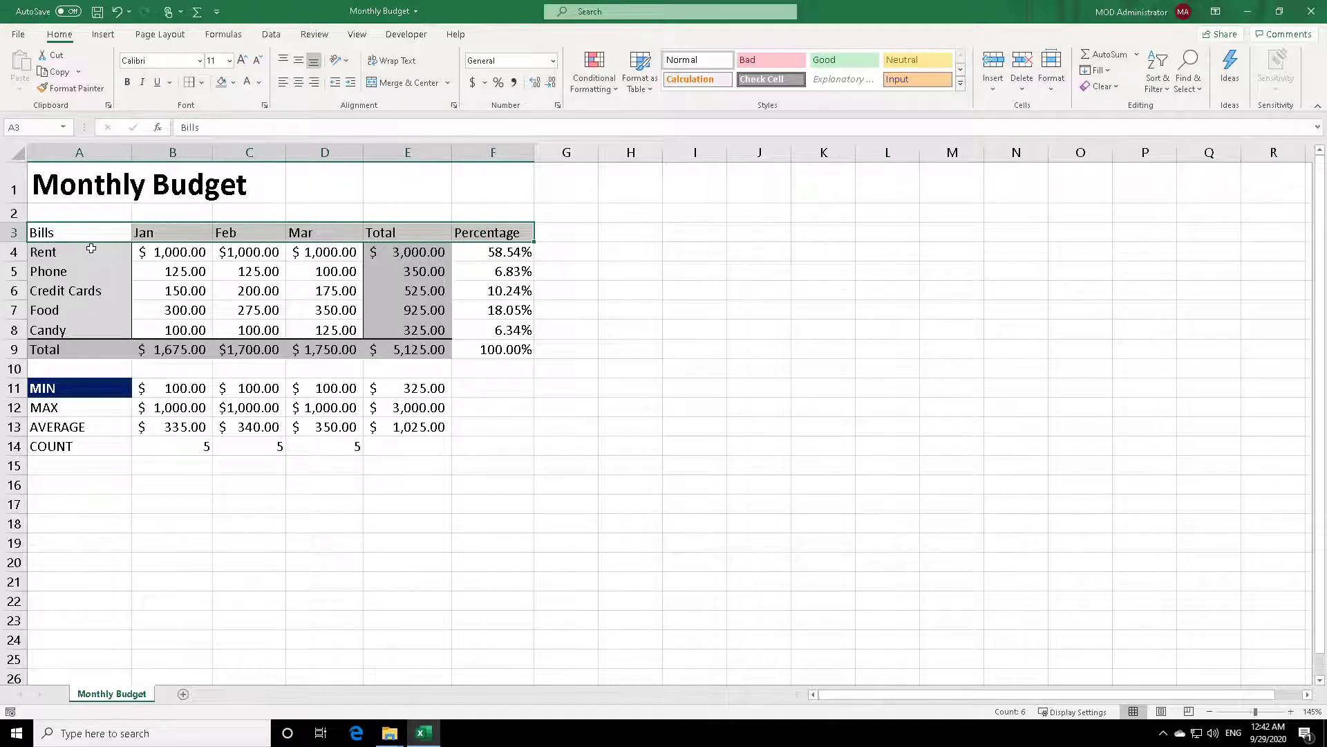
left_click(118, 233)
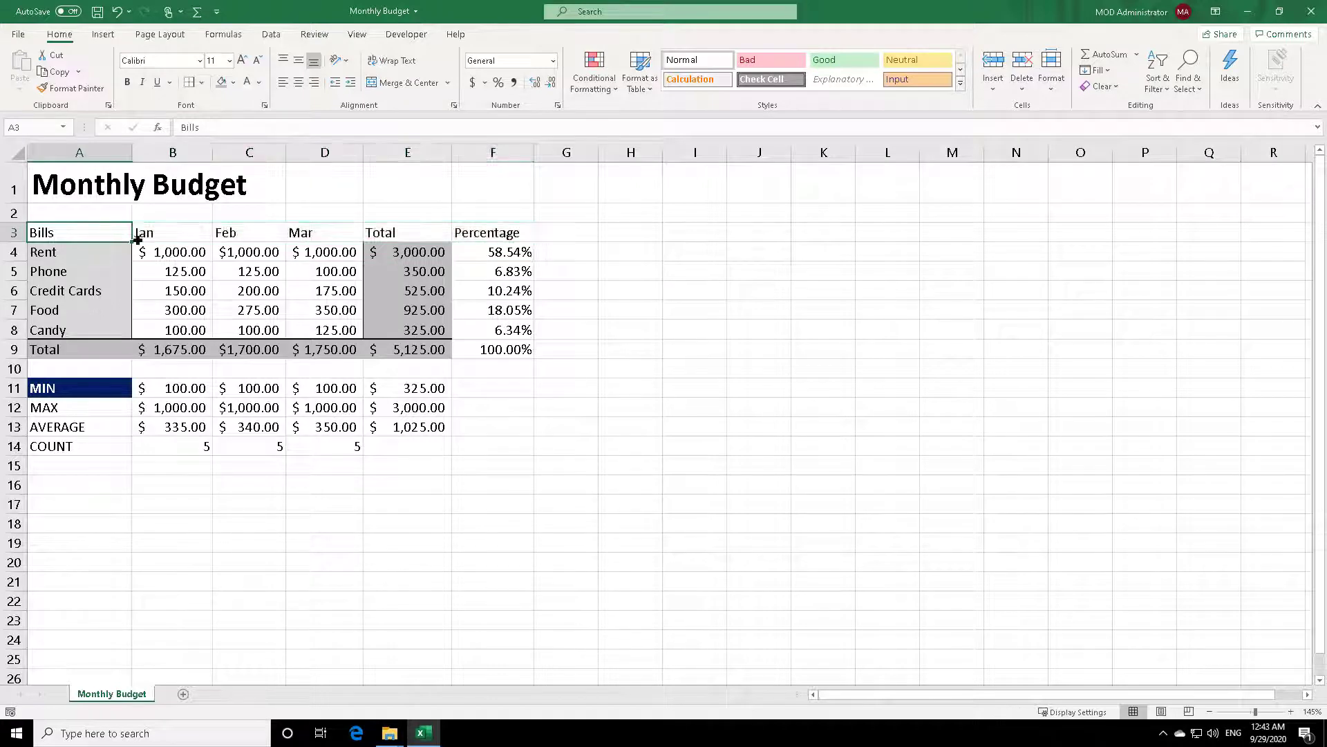
left_click(173, 233)
left_click_drag(172, 234, 339, 236)
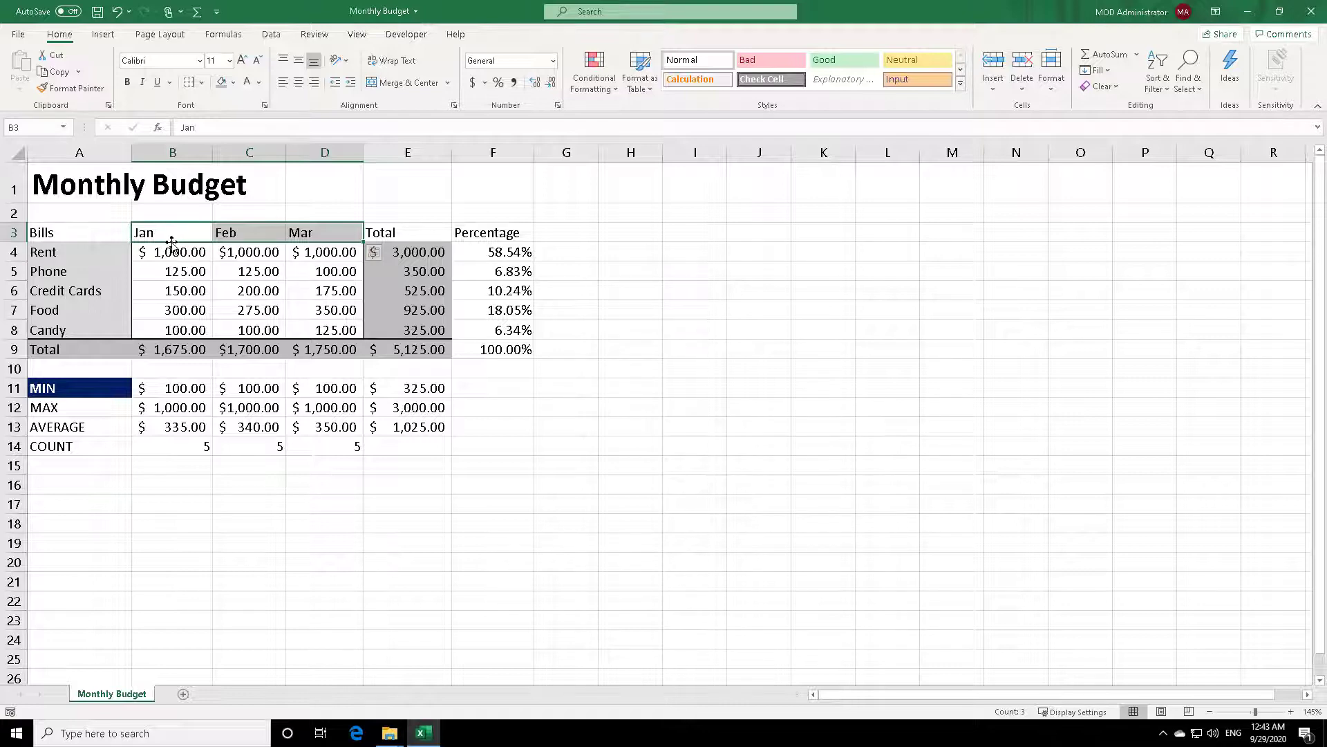
right_click(171, 235)
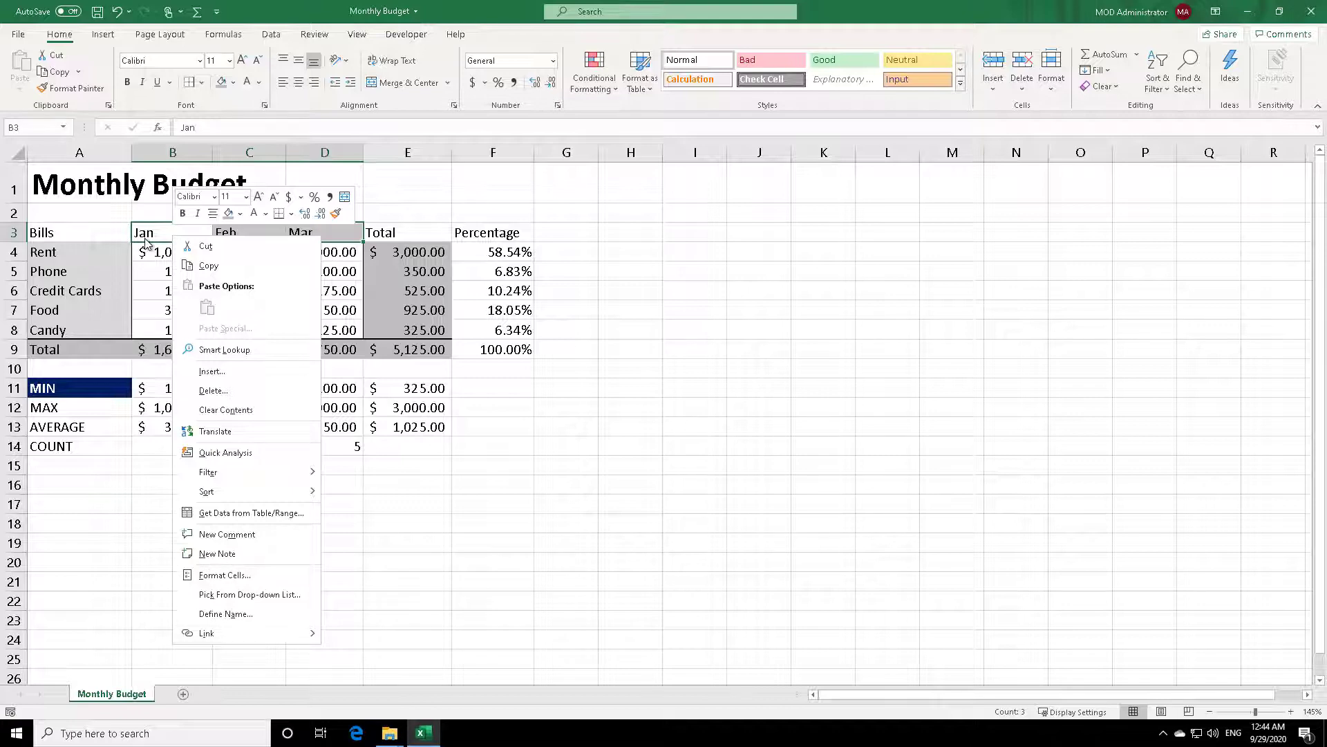
key("Escape")
Make the Bills header in cell A3 bold and give the cell a thick bottom border
key("Left")
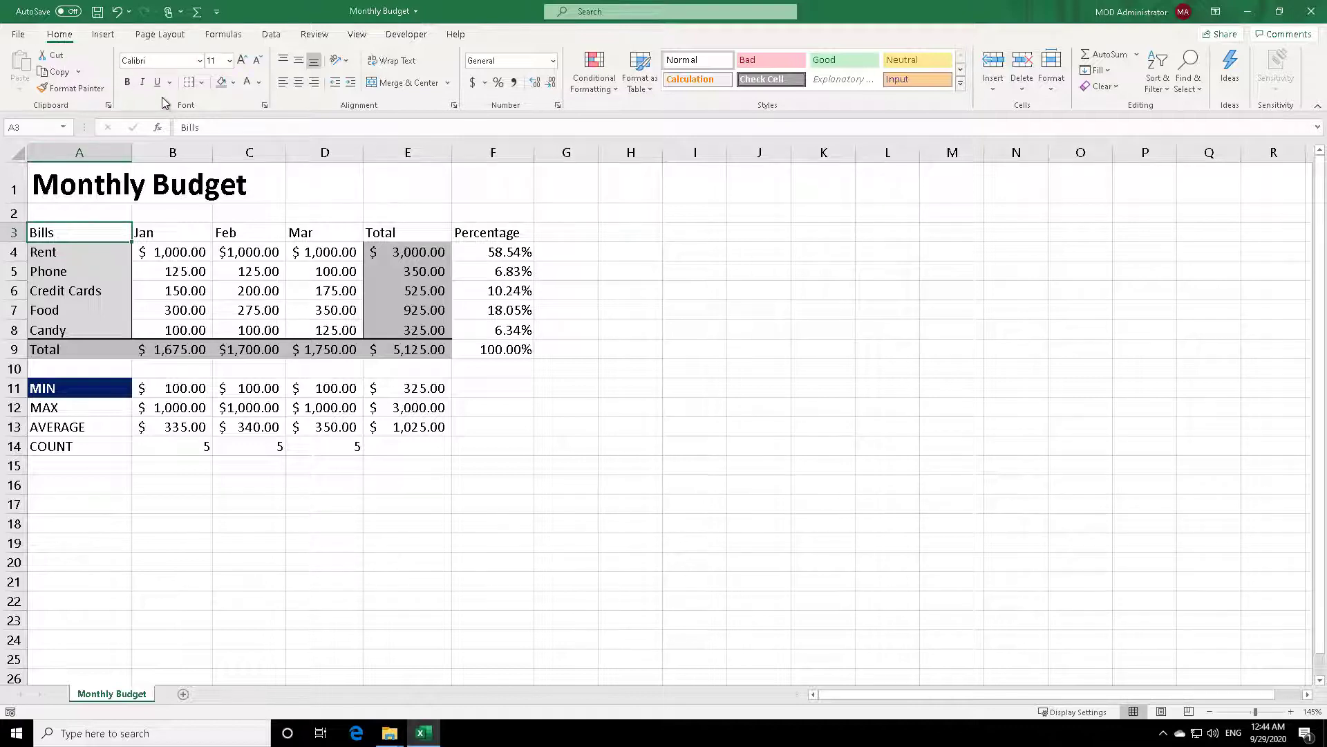
left_click(128, 82)
left_click(203, 83)
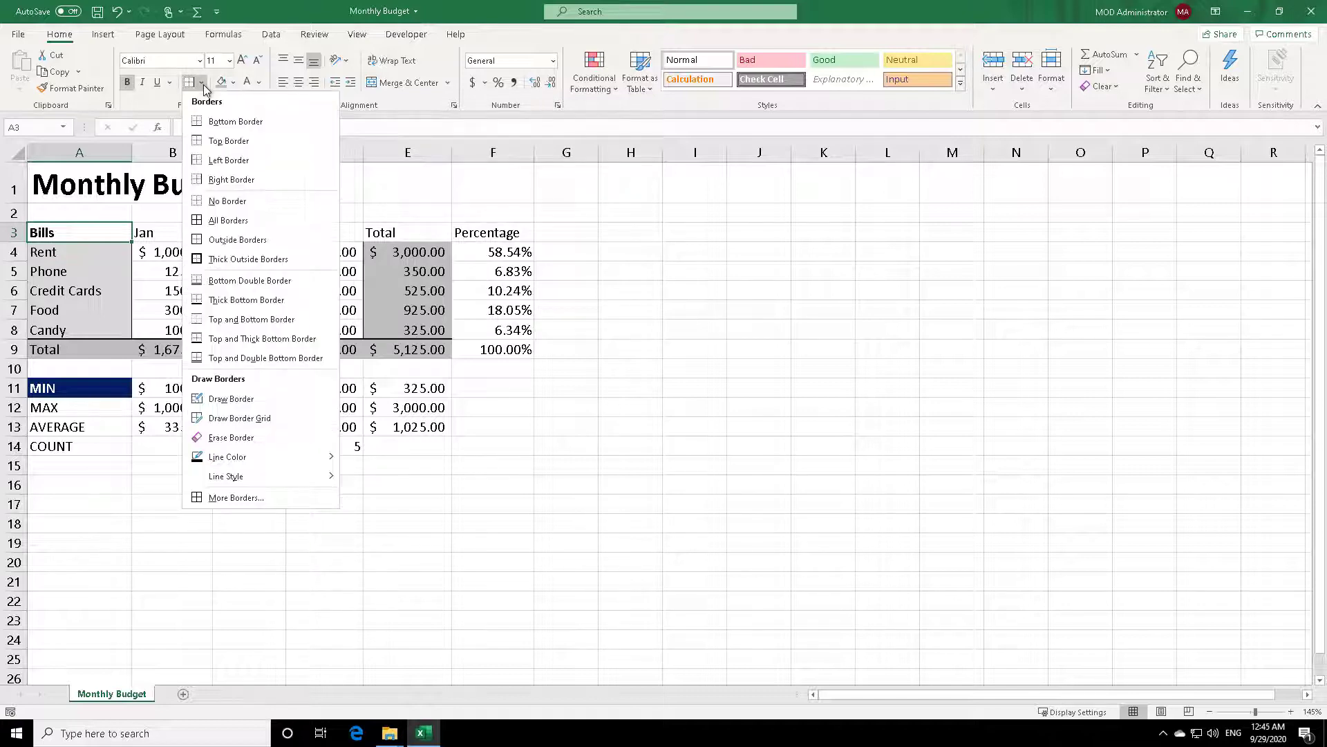
left_click(238, 300)
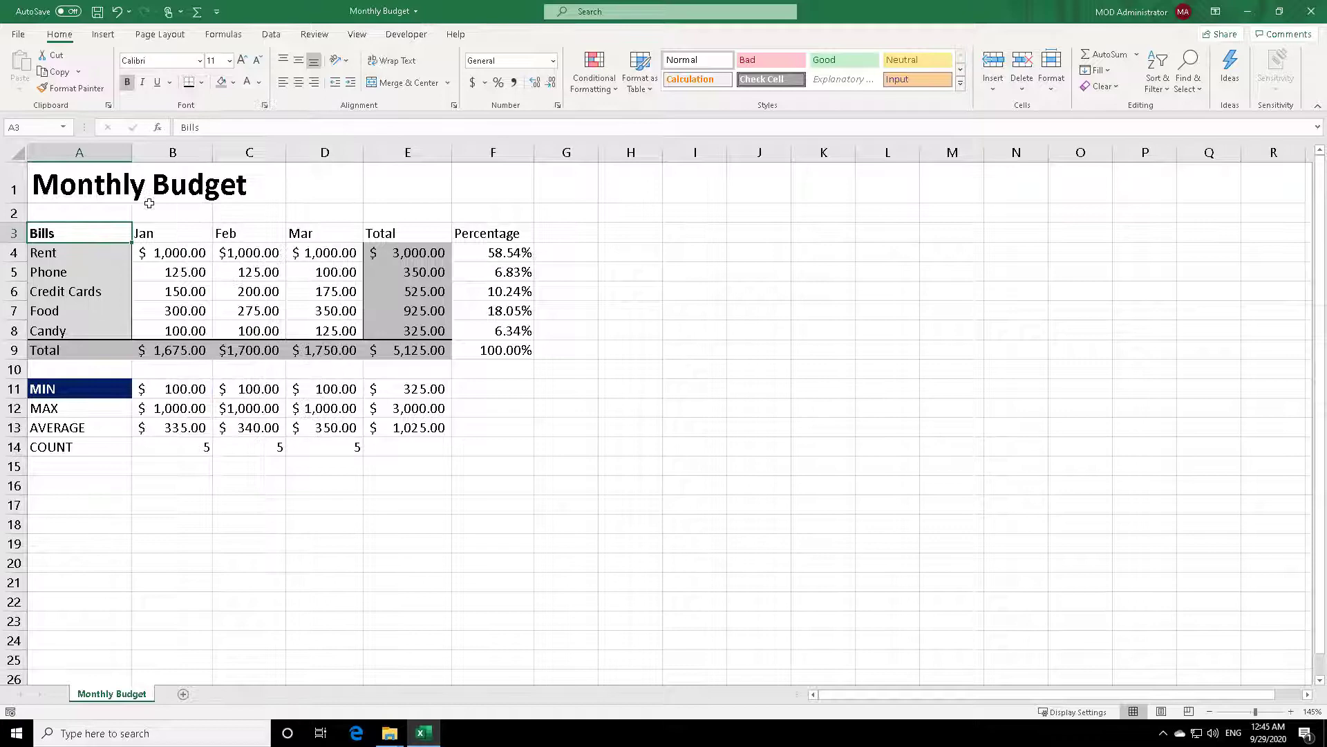
Fill the Bills header cell A3 with the standard blue and set its font color to white
left_click(235, 82)
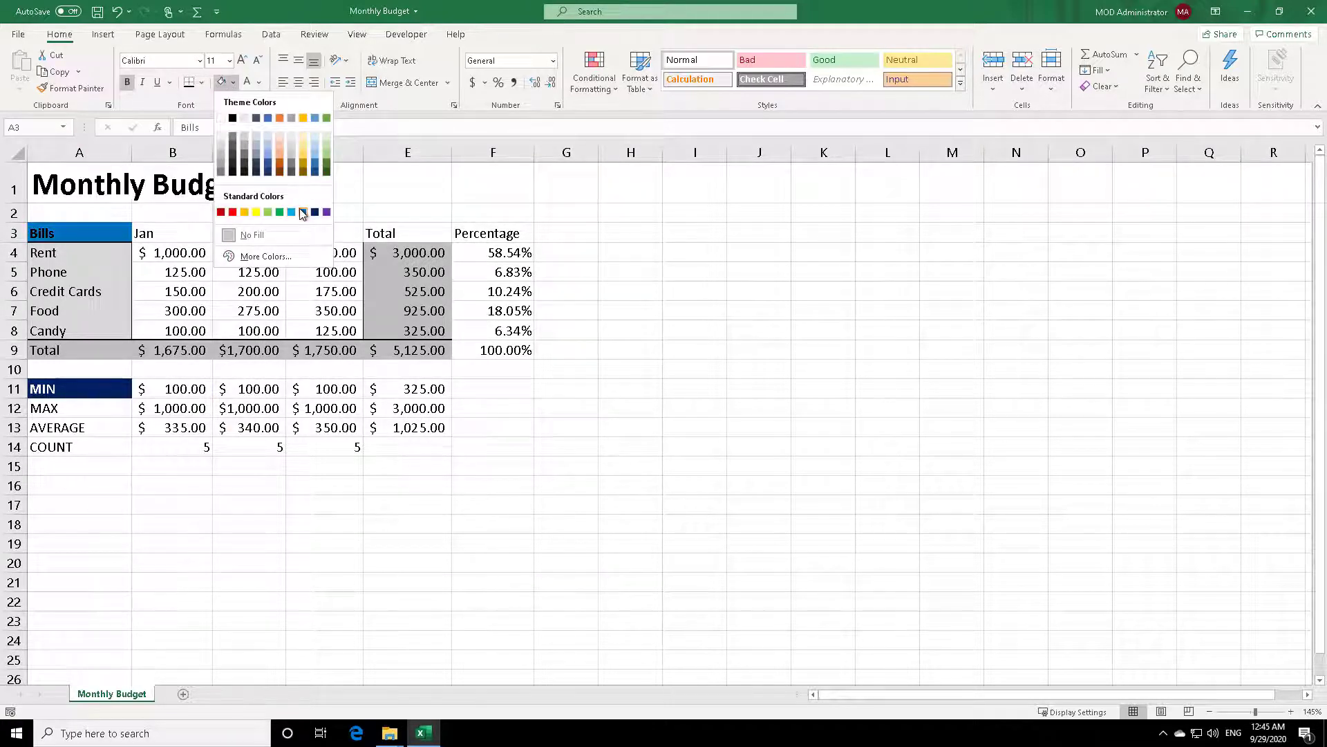
left_click(303, 213)
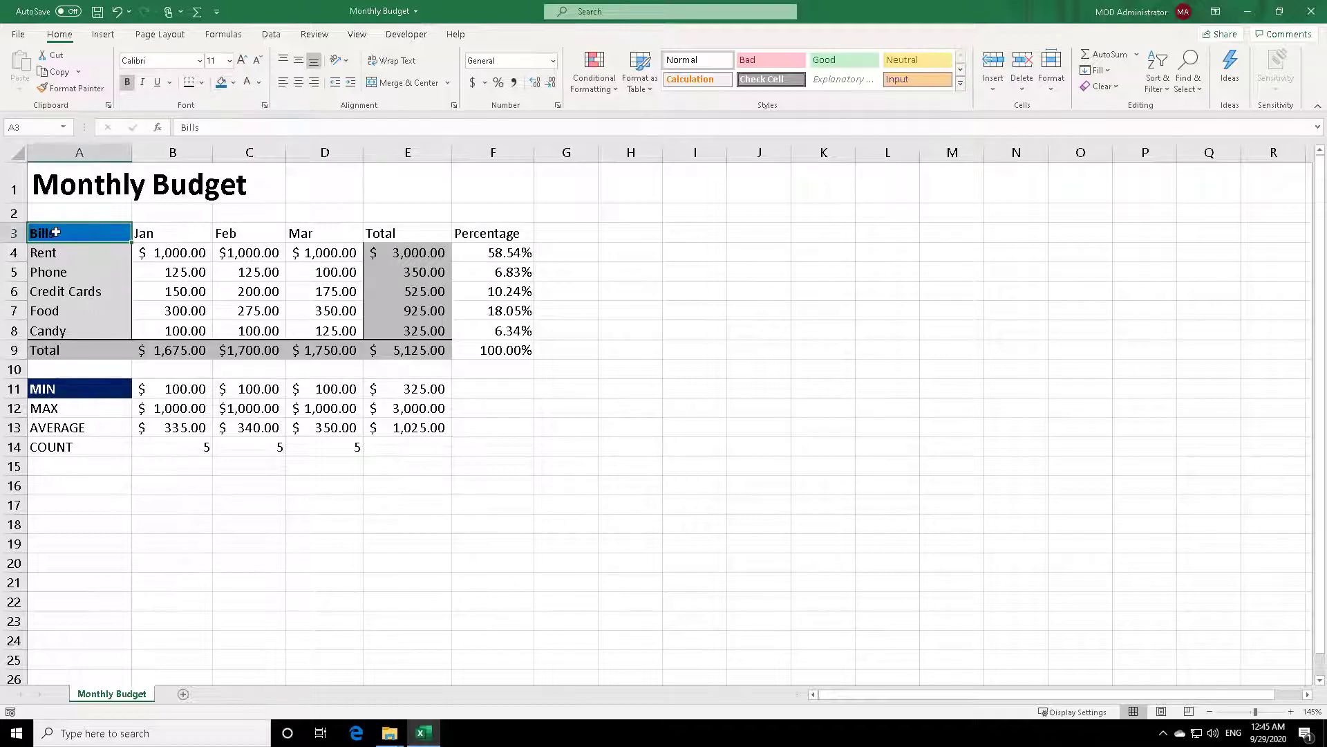
left_click(260, 83)
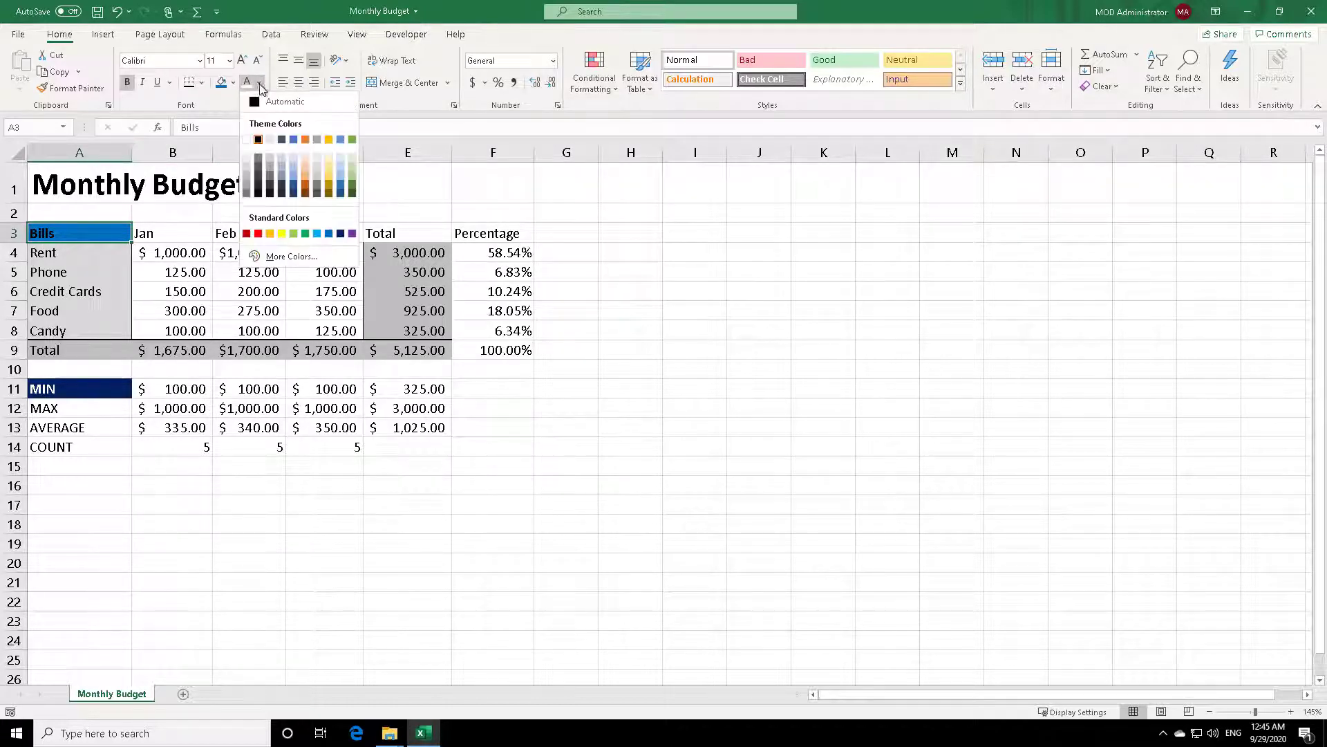
left_click(247, 140)
key("Right")
key("Right")
key("Right")
key("Right")
key("Right")
key("Right")
key("Down")
key("Down")
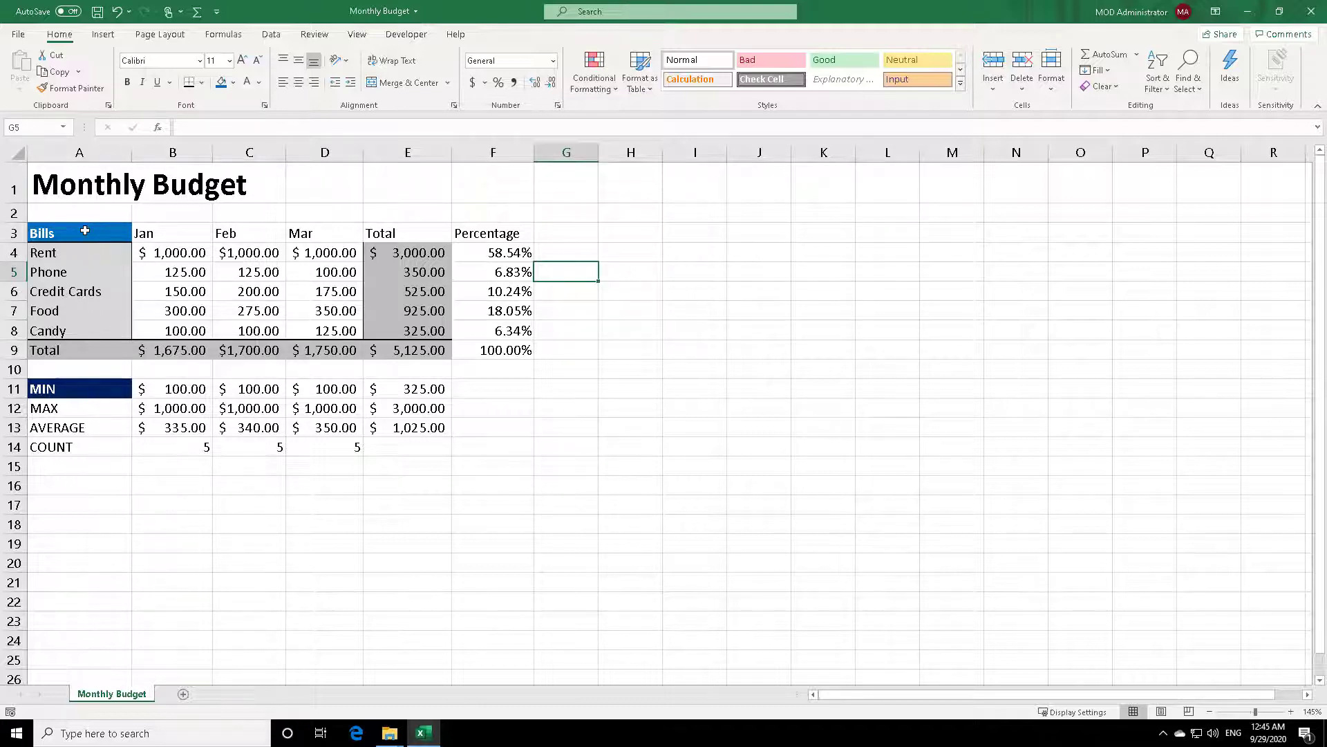
Create a new cell style named My Style from the formatting of the Bills header cell A3
left_click(87, 230)
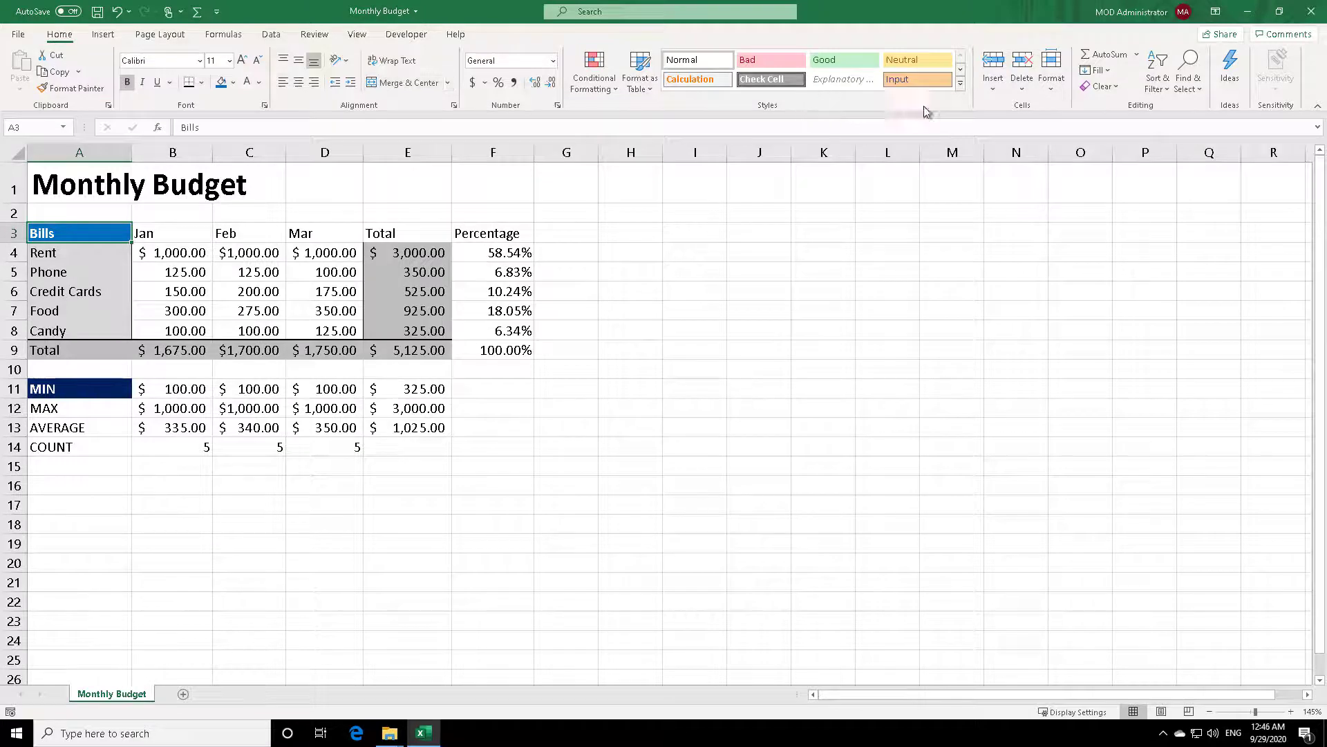
left_click(960, 85)
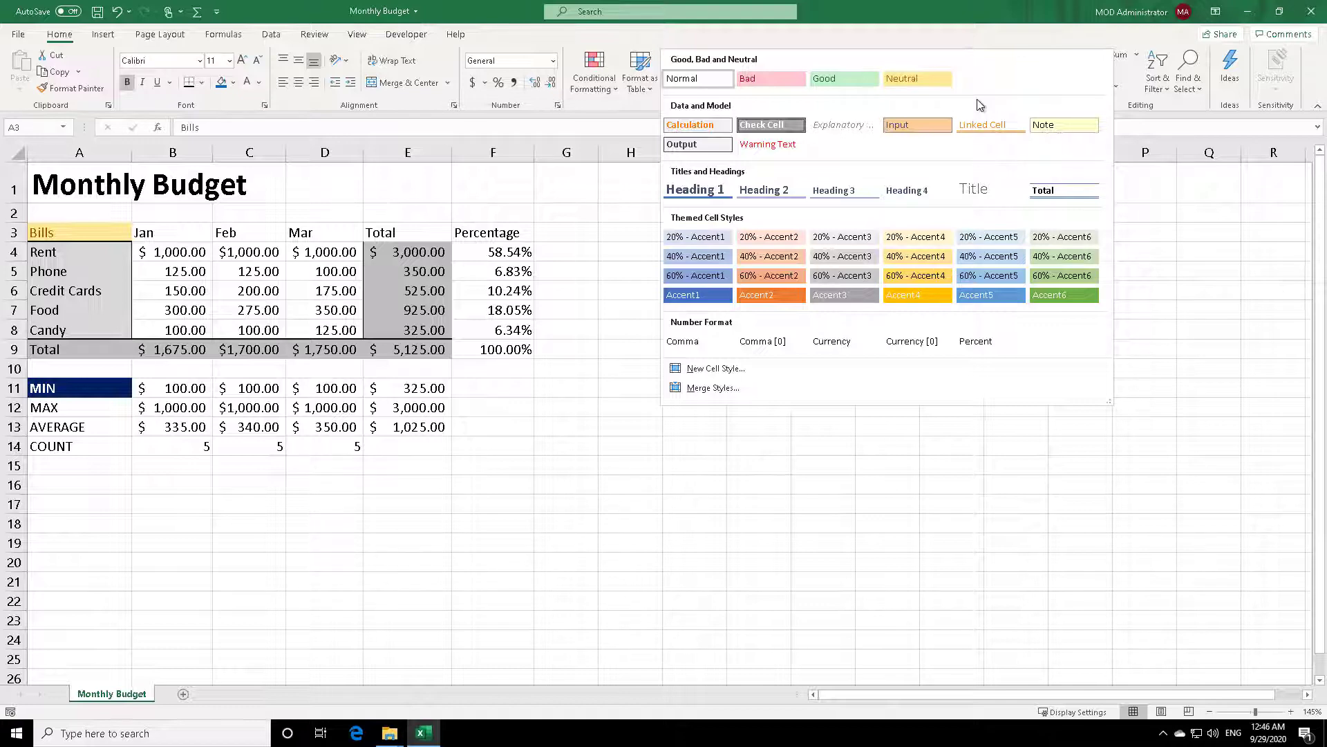
left_click(715, 368)
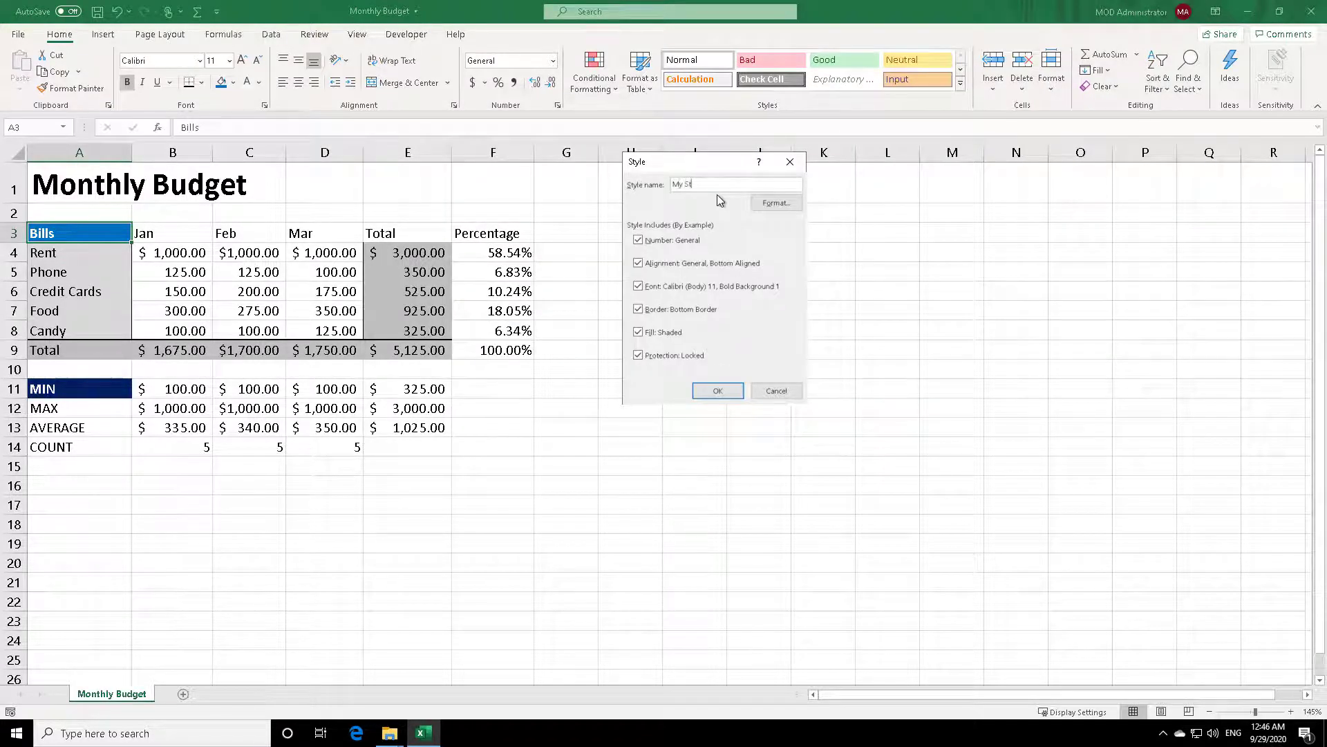
type("My Style")
left_click(710, 390)
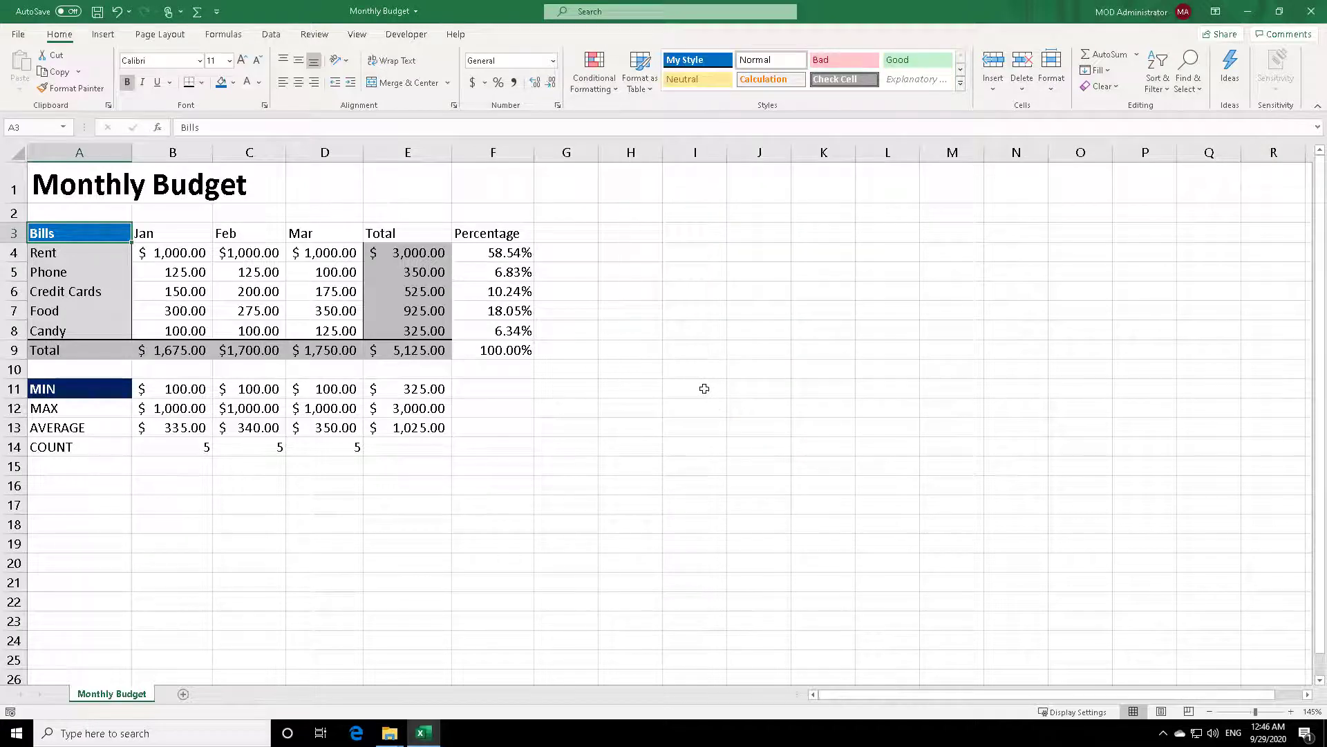
Apply the My Style cell style to the Bills header and the remaining header cells B3:F3
left_click(682, 61)
left_click_drag(158, 233, 487, 233)
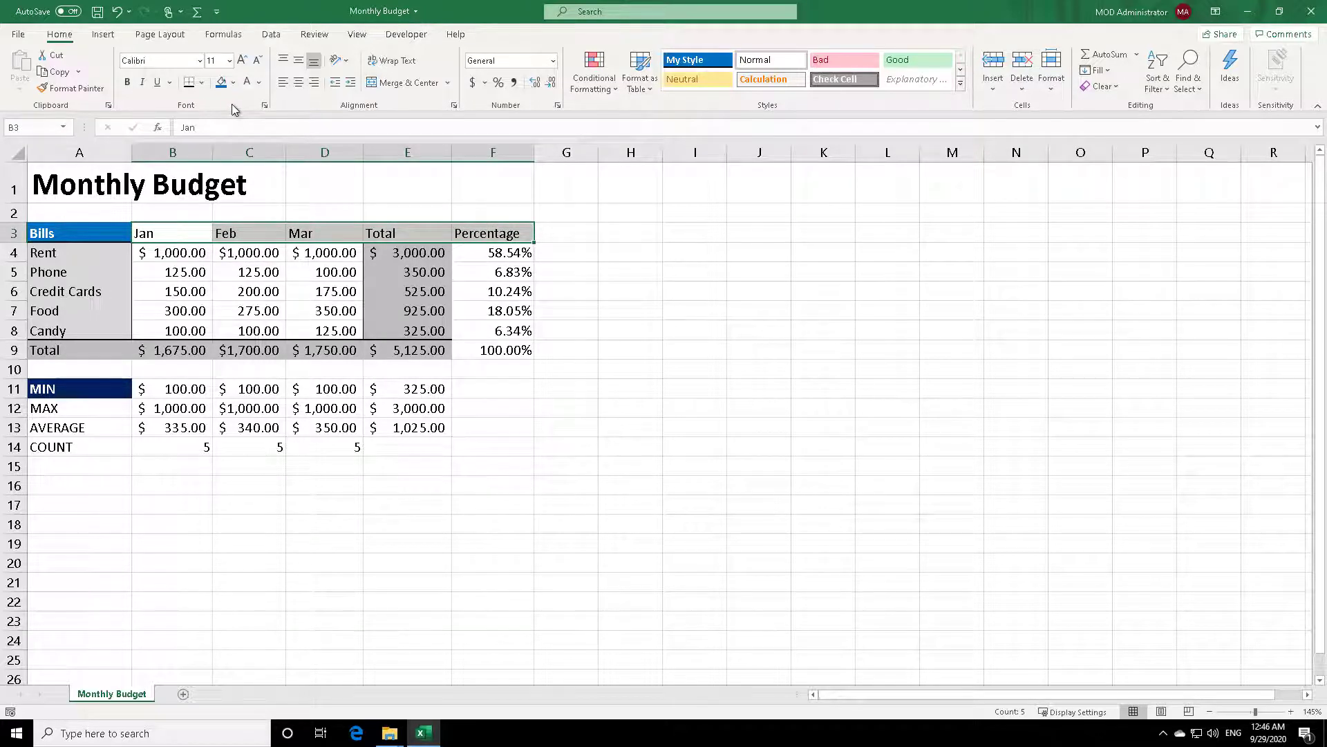
left_click(708, 61)
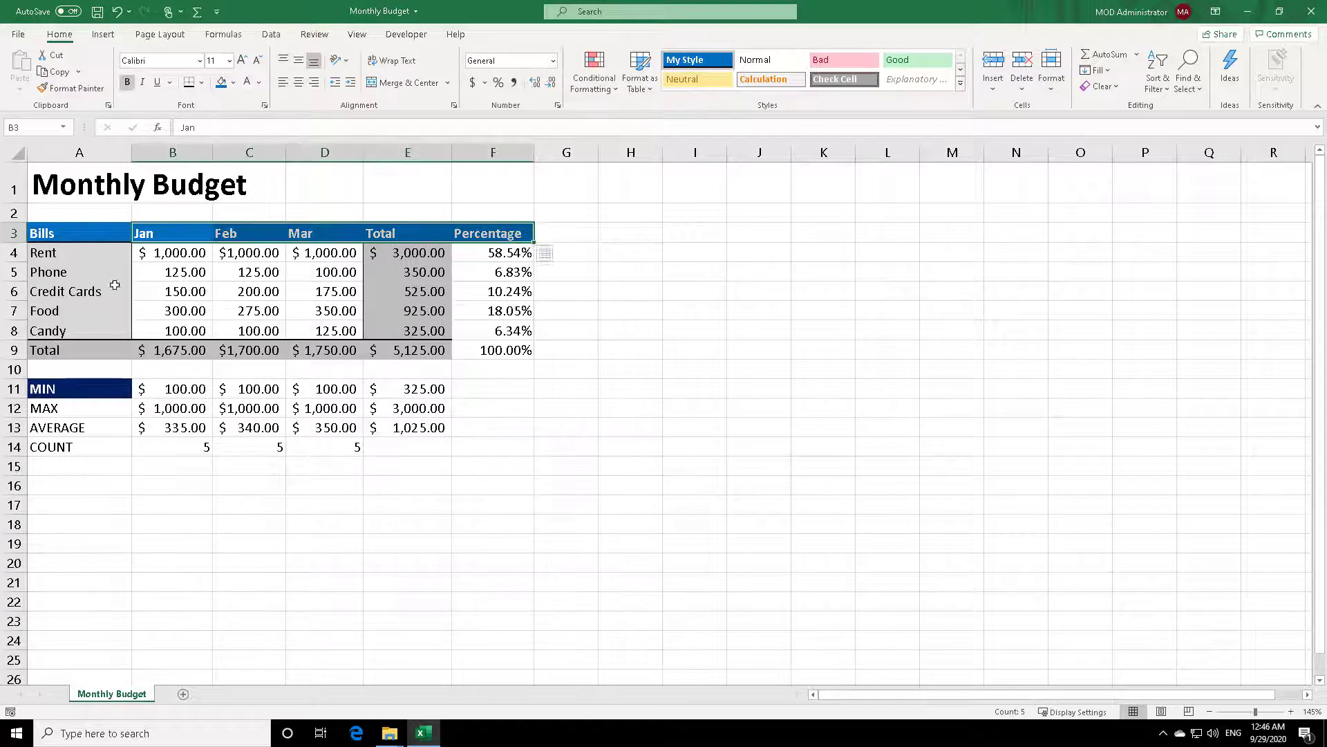
left_click(201, 470)
key("ctrl+z")
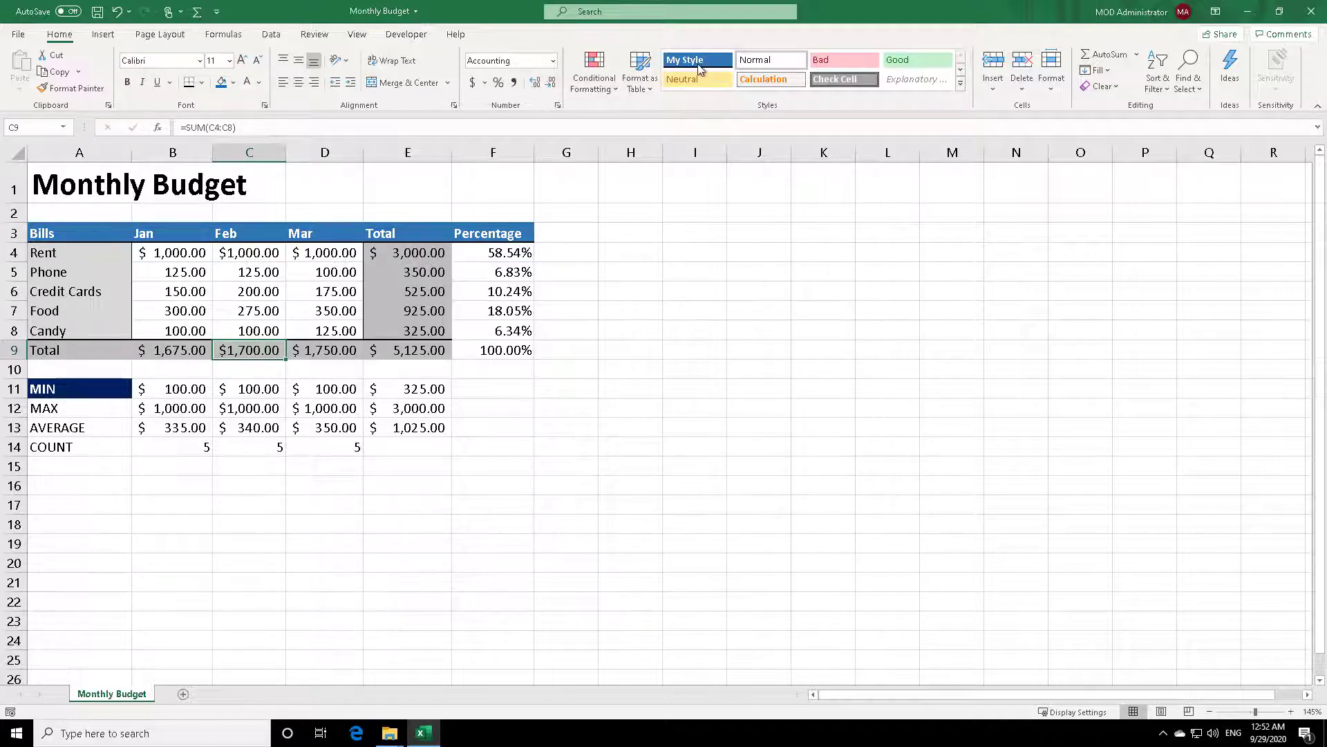
Modify the My Style cell style so that its fill background color is dark green
right_click(699, 63)
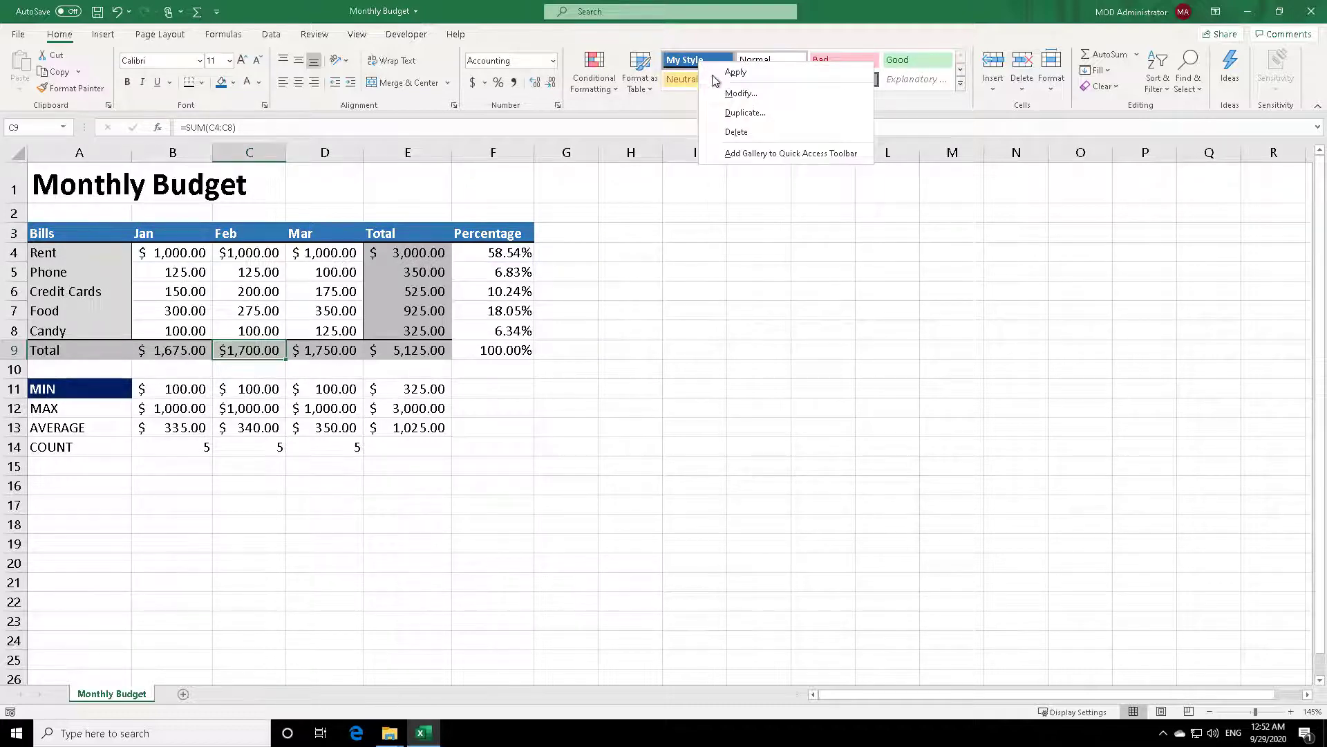
left_click(738, 94)
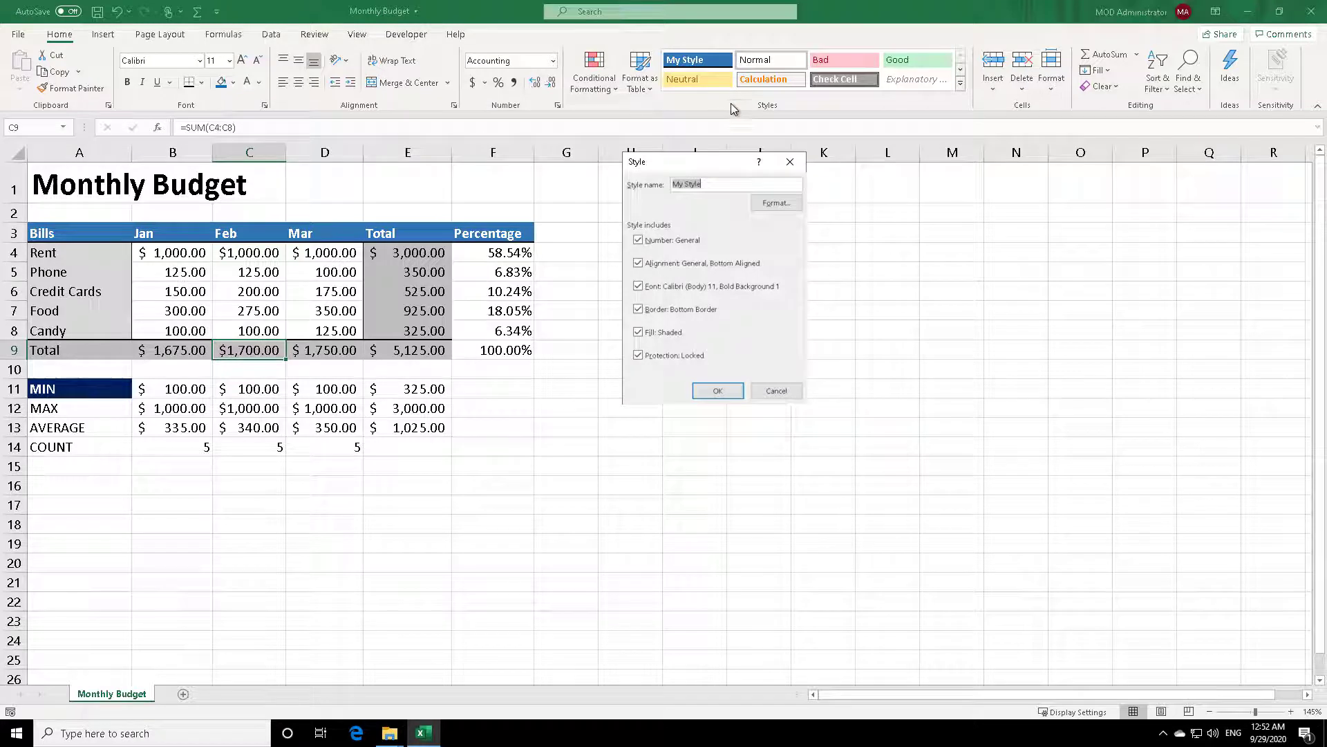
left_click(777, 202)
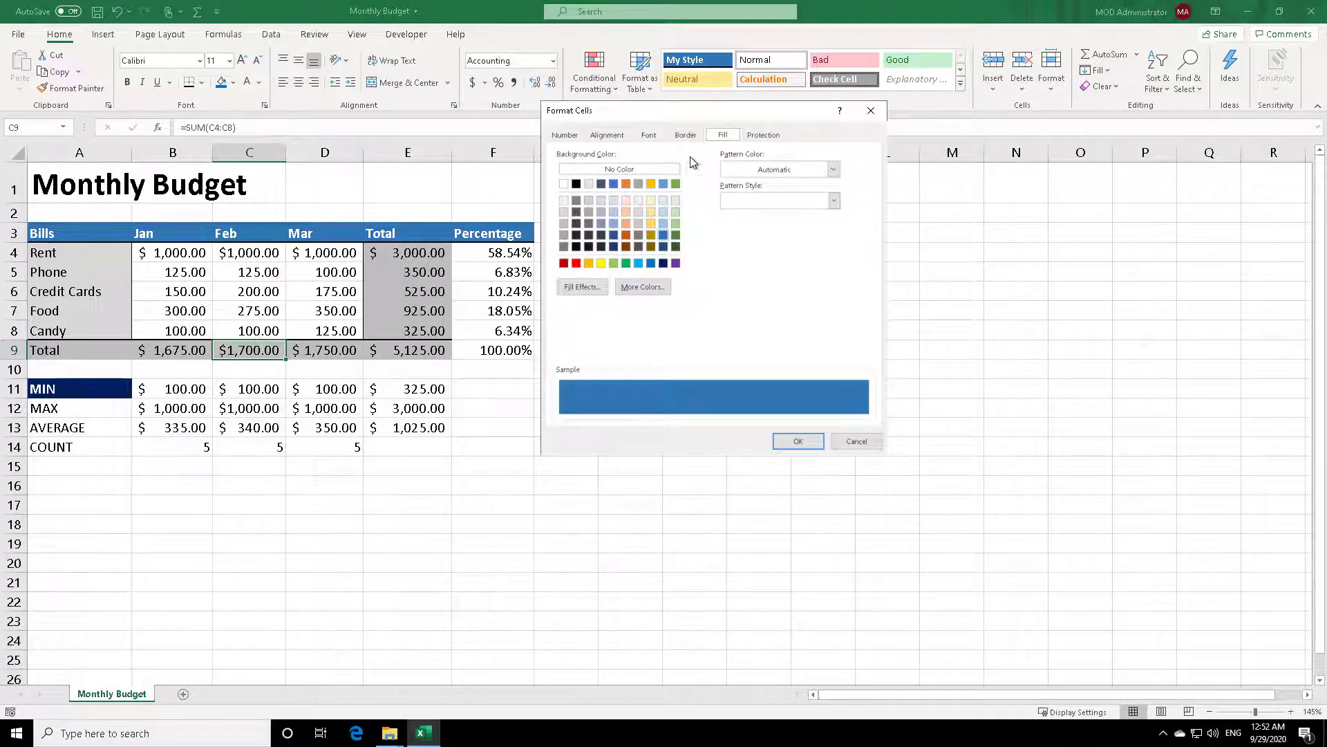
left_click(677, 235)
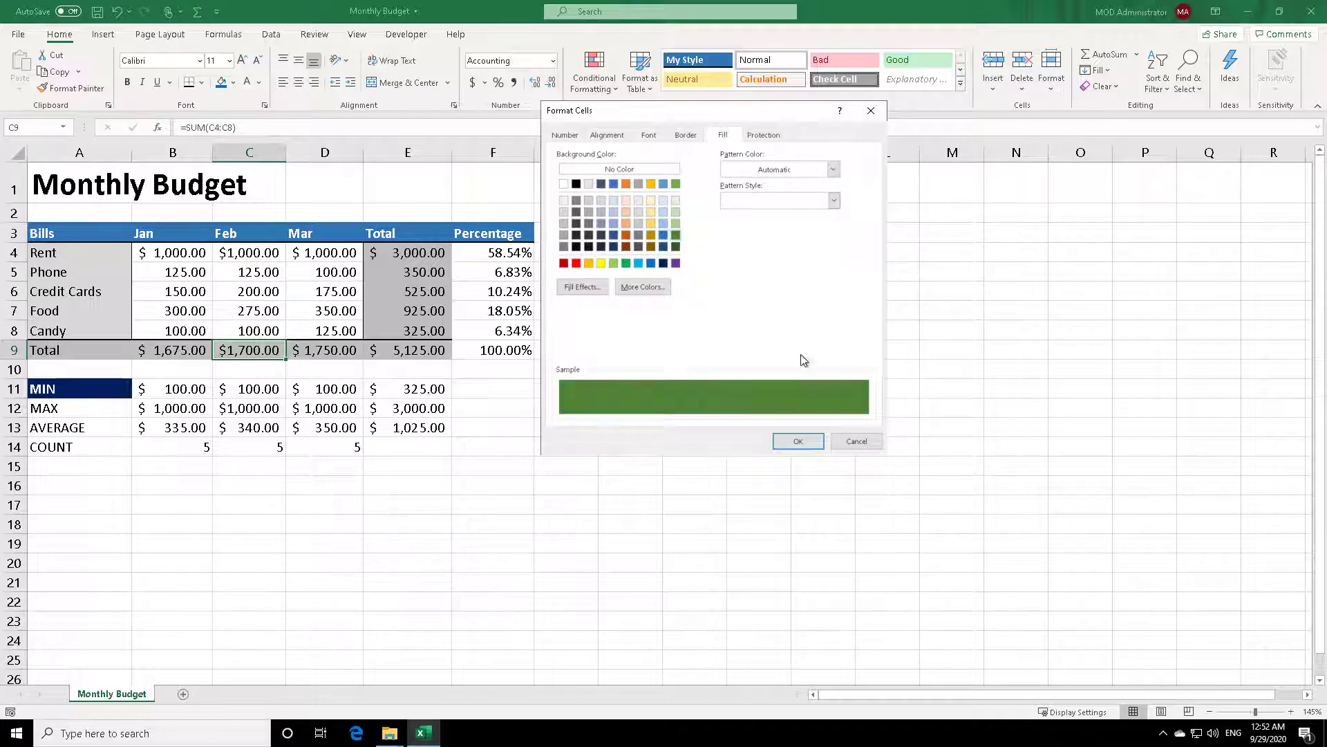
left_click(816, 445)
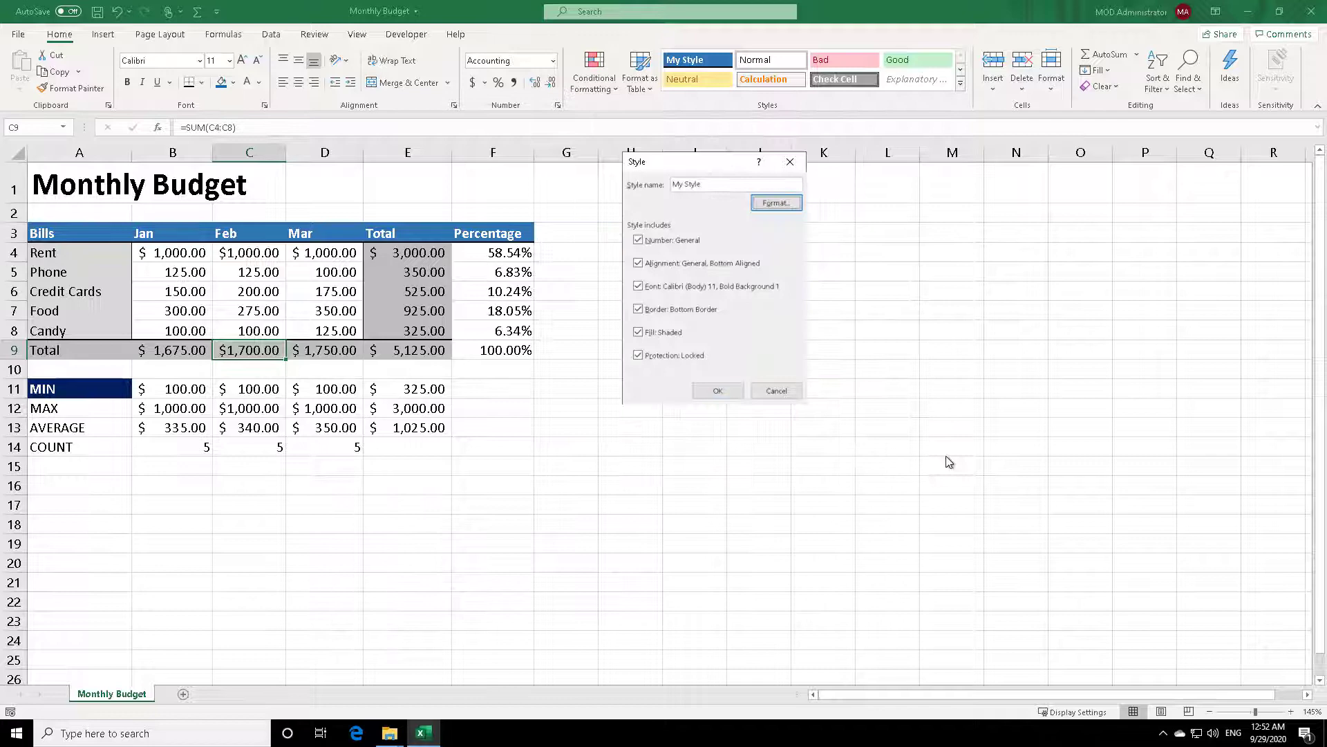
left_click(742, 389)
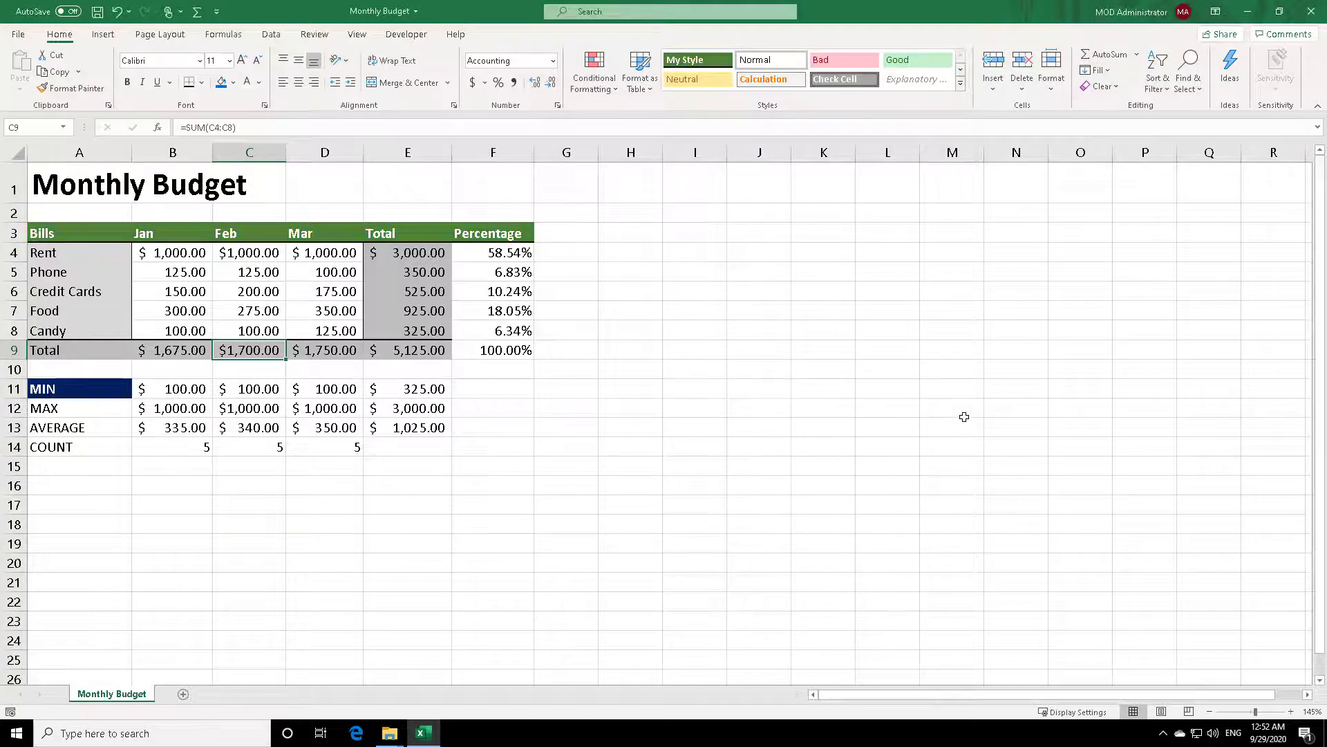